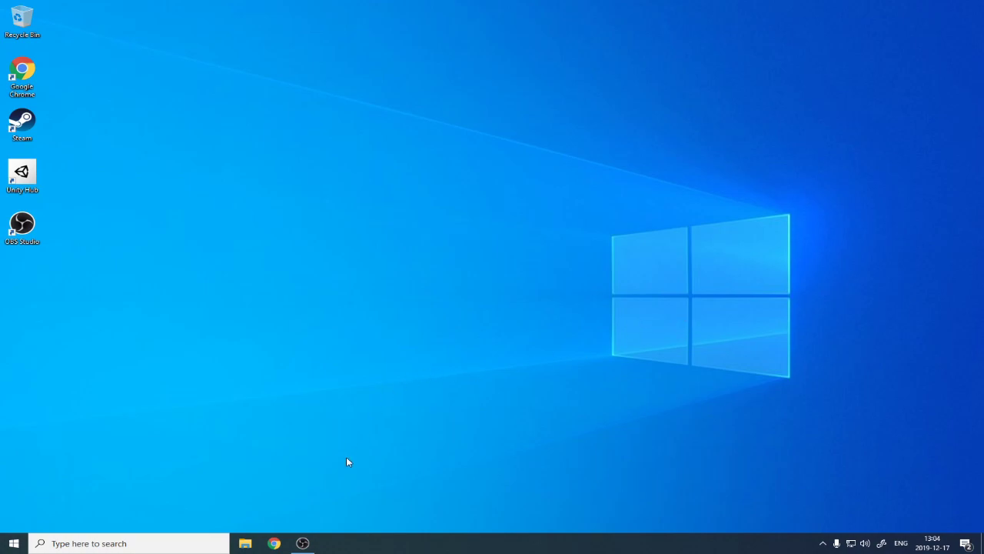
Show and dismiss the desktop context menu, then open the Windows Start menu.
{"action": "right_click", "coordinate": [443, 310]}
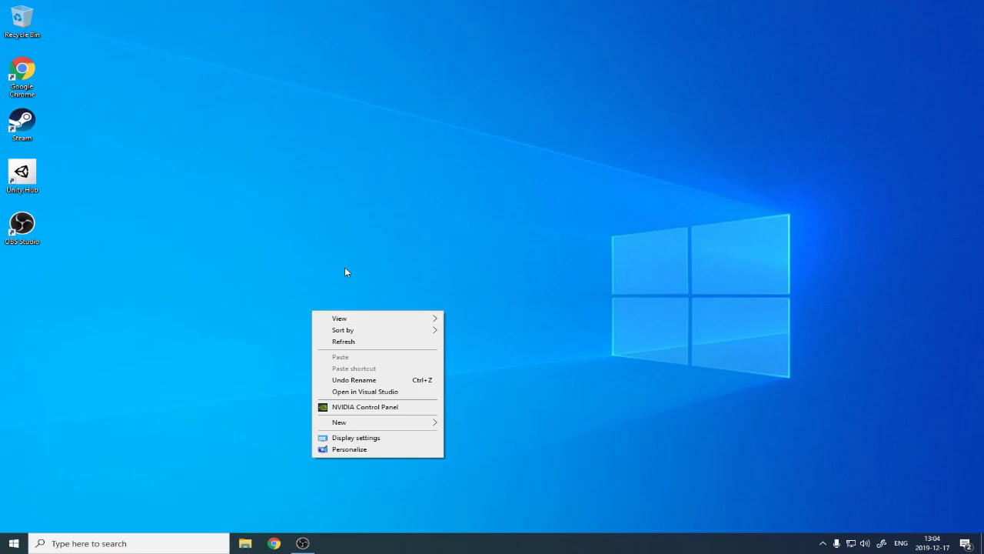
{"action": "mouse_move", "coordinate": [338, 254]}
{"action": "left_mouse_down"}
{"action": "mouse_move", "coordinate": [436, 258]}
{"action": "mouse_move", "coordinate": [284, 221]}
{"action": "mouse_move", "coordinate": [316, 200]}
{"action": "left_mouse_up"}
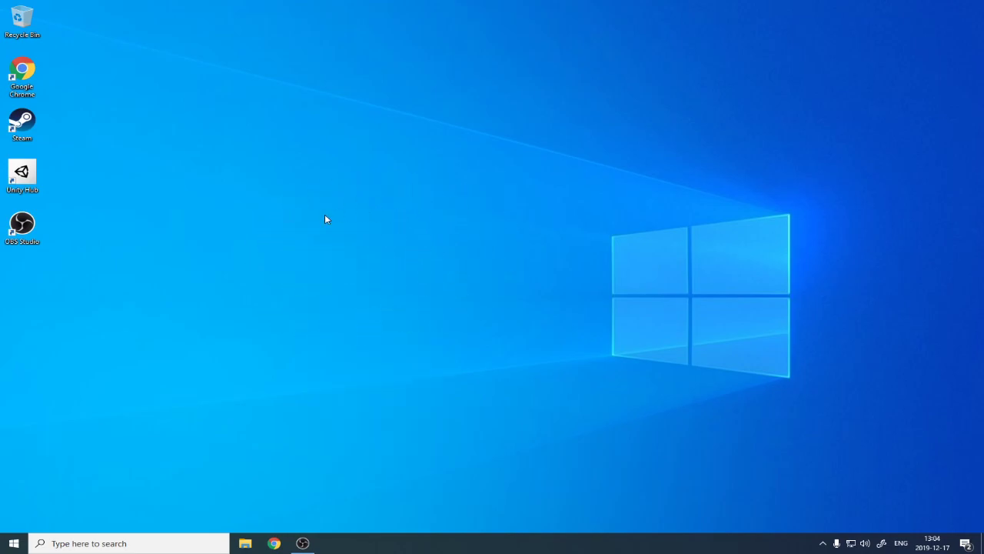
{"action": "left_click_drag", "start_coordinate": [358, 238], "coordinate": [369, 279]}
Launch Wacom Desktop Center, open the One by Wacom pen settings, then close them.
{"action": "left_click", "coordinate": [9, 540]}
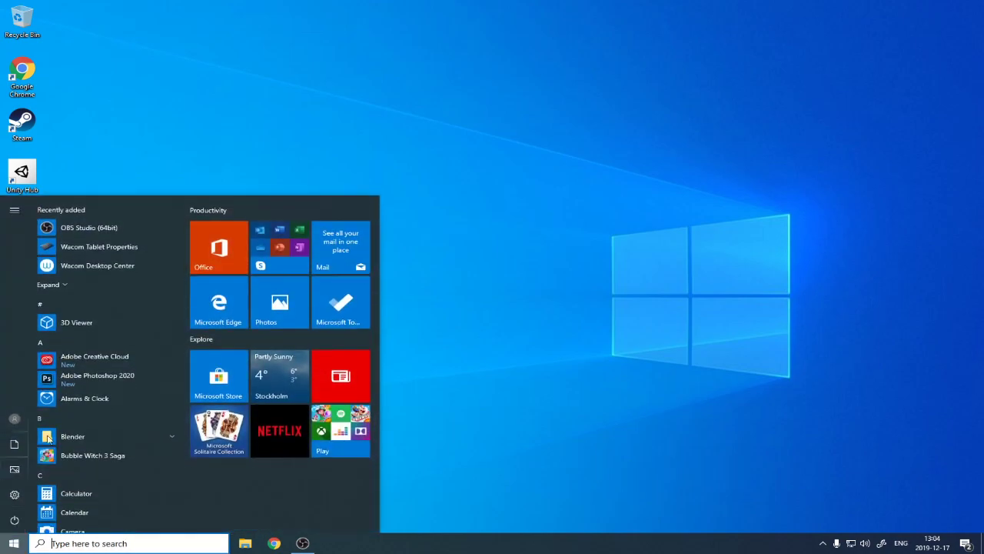
{"action": "mouse_move", "coordinate": [107, 262]}
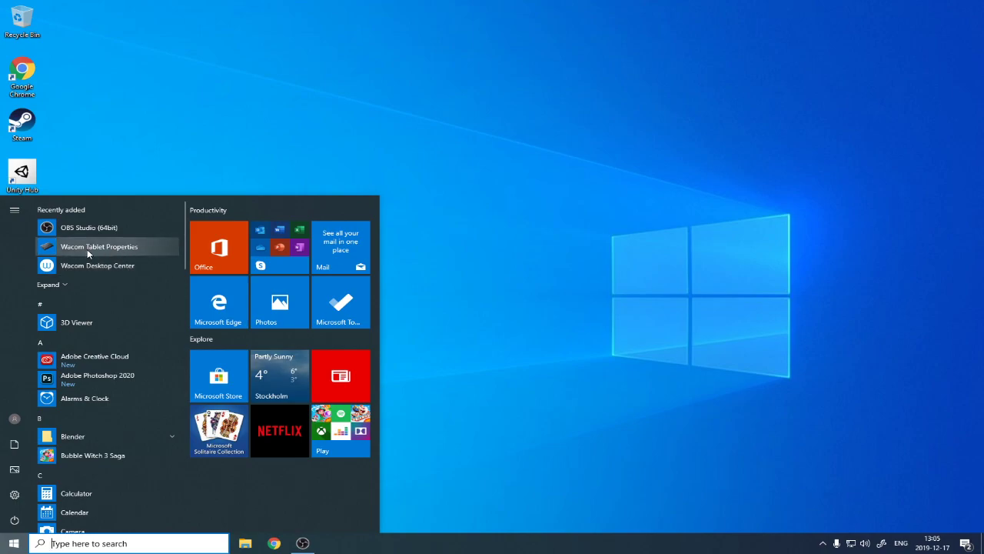
{"action": "left_click", "coordinate": [96, 266]}
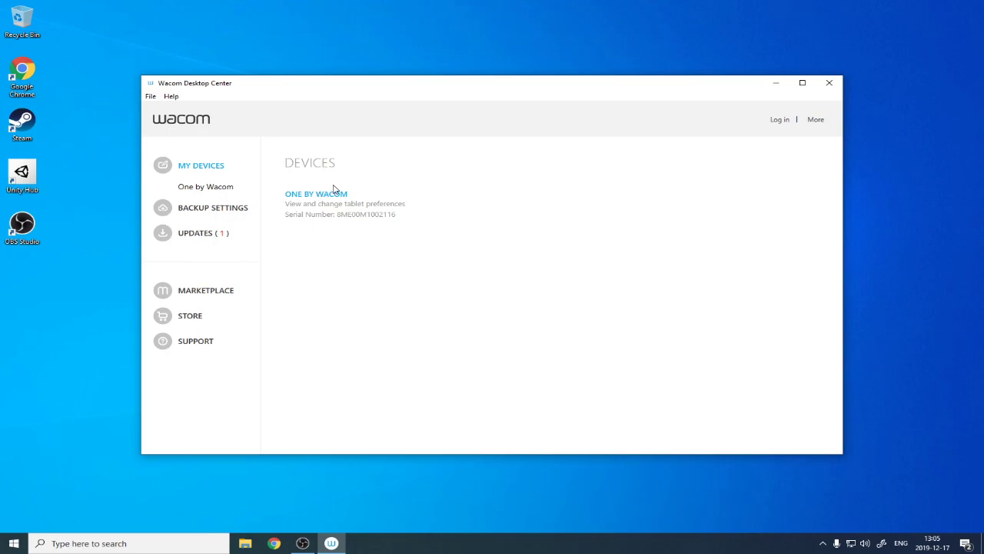
{"action": "left_click", "coordinate": [333, 193]}
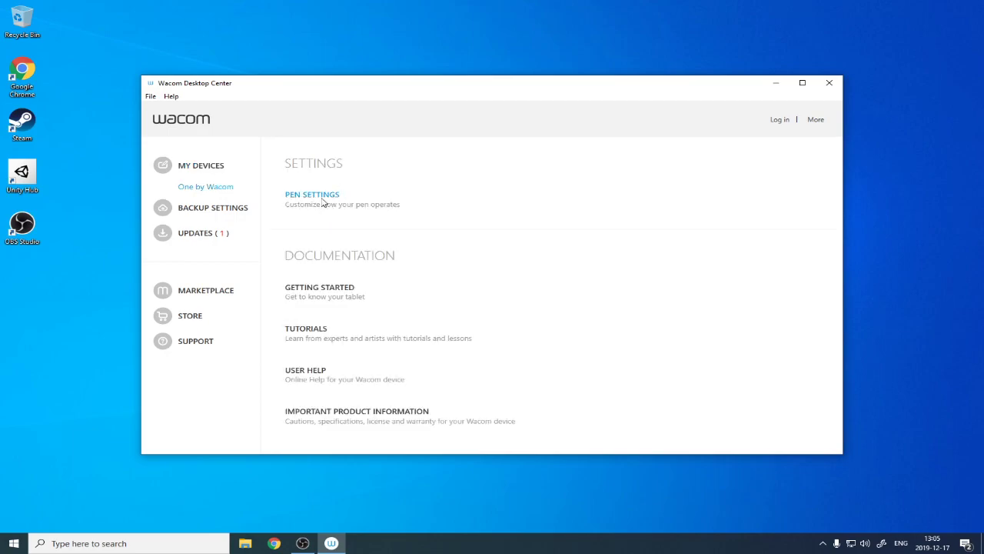
{"action": "left_click", "coordinate": [323, 200]}
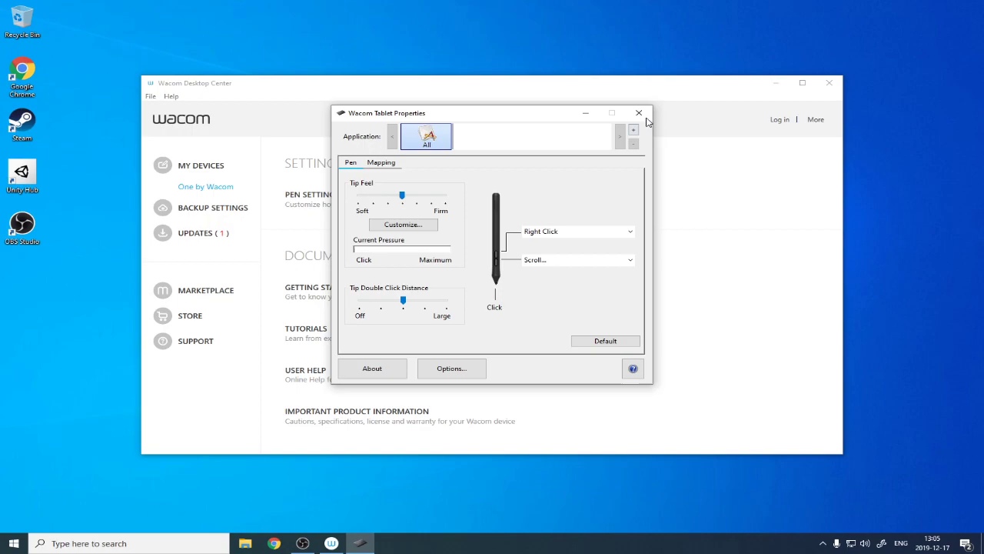
{"action": "left_click", "coordinate": [638, 113]}
Reopen Wacom Tablet Properties from Start and confirm its general Options with OK.
{"action": "key", "text": "super"}
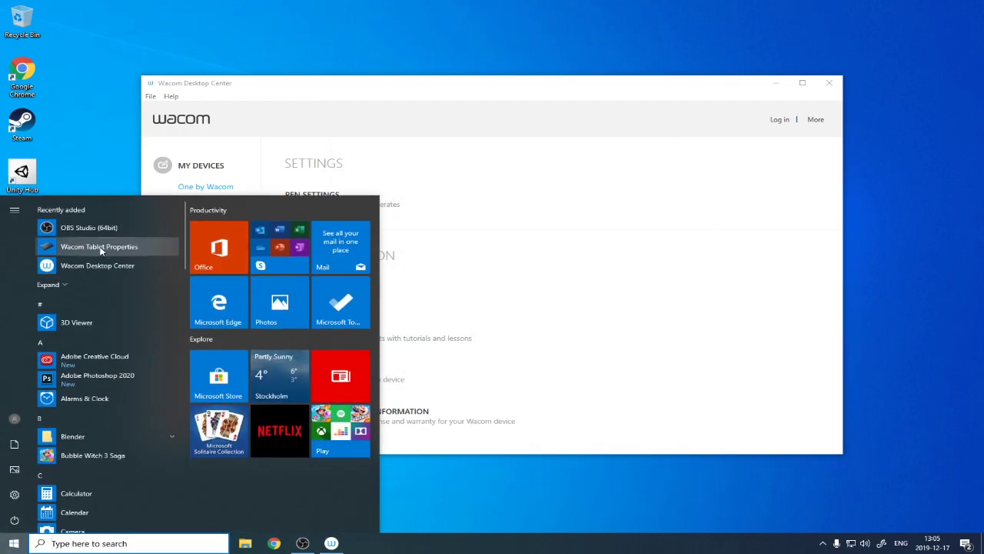
{"action": "left_click", "coordinate": [100, 248]}
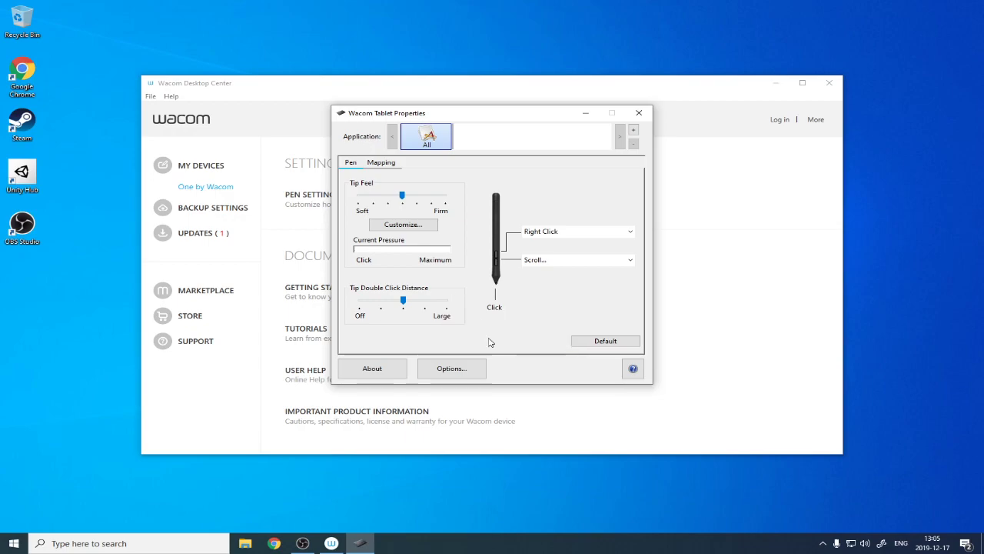
{"action": "left_click", "coordinate": [470, 370]}
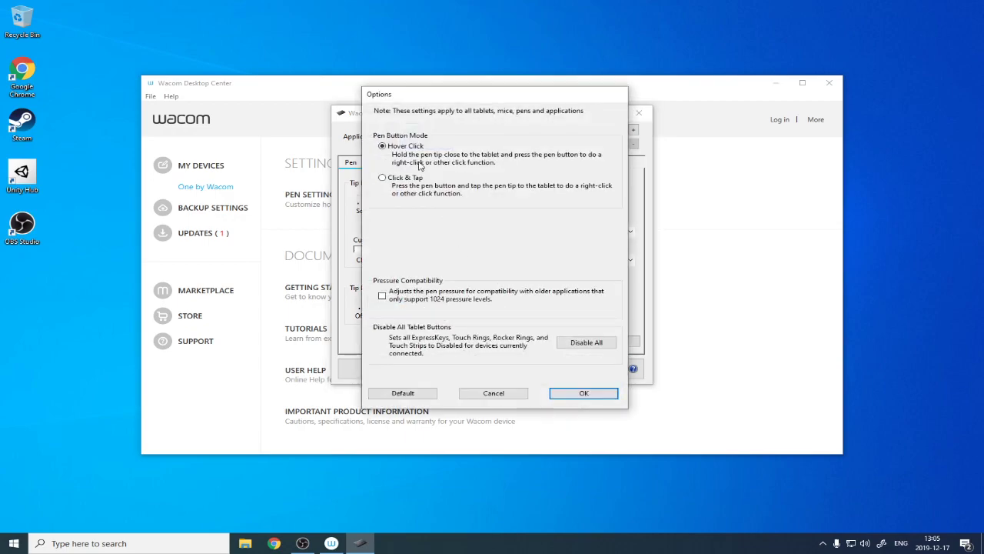
{"action": "left_click", "coordinate": [578, 394]}
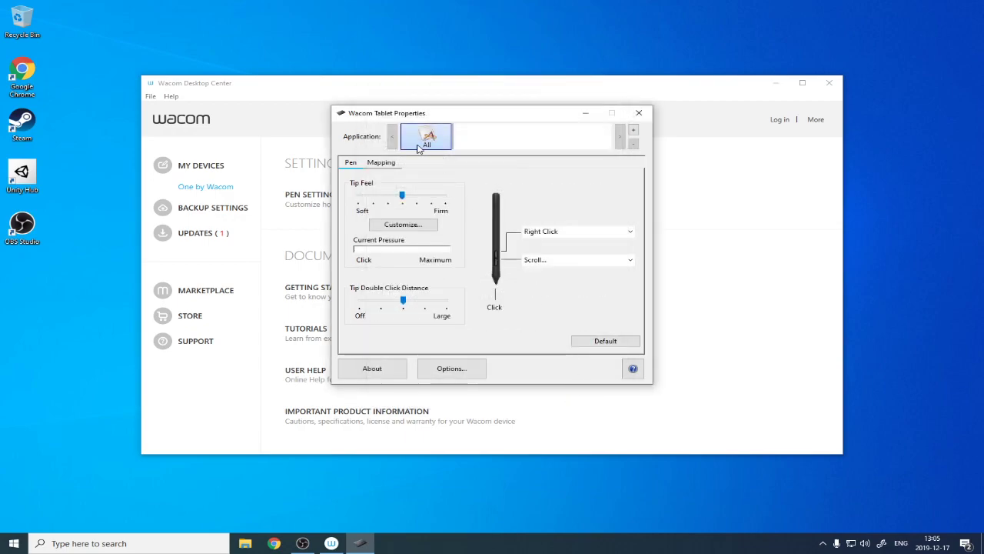
On the Mapping tab, try Portrait, Landscape Flipped and Portrait Flipped, then return to Landscape.
{"action": "left_click", "coordinate": [385, 164]}
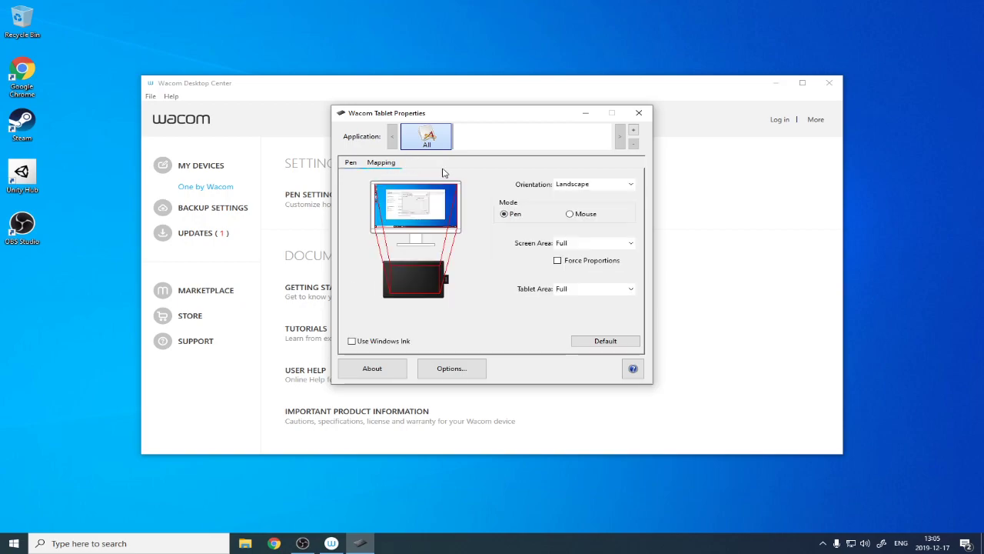
{"action": "left_click", "coordinate": [577, 186]}
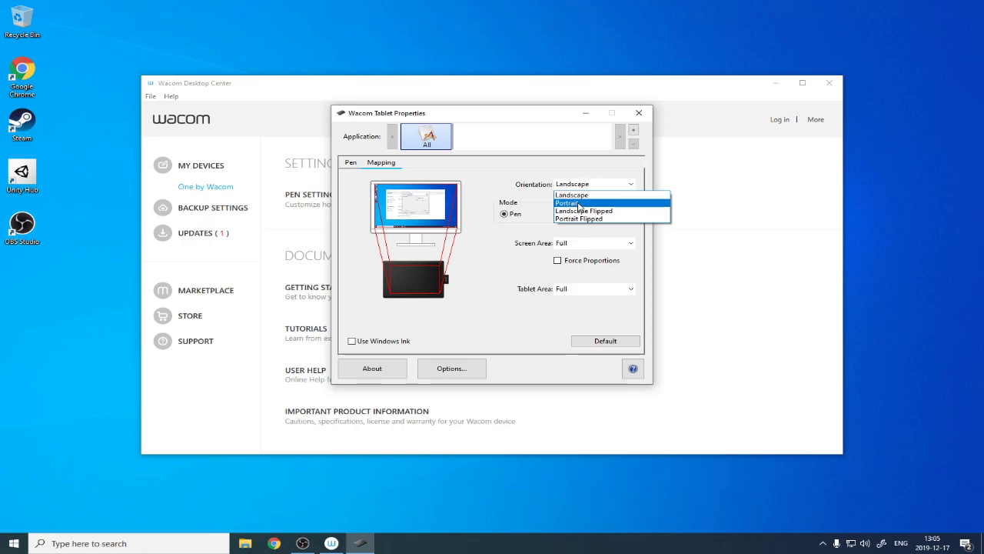
{"action": "left_click", "coordinate": [597, 202]}
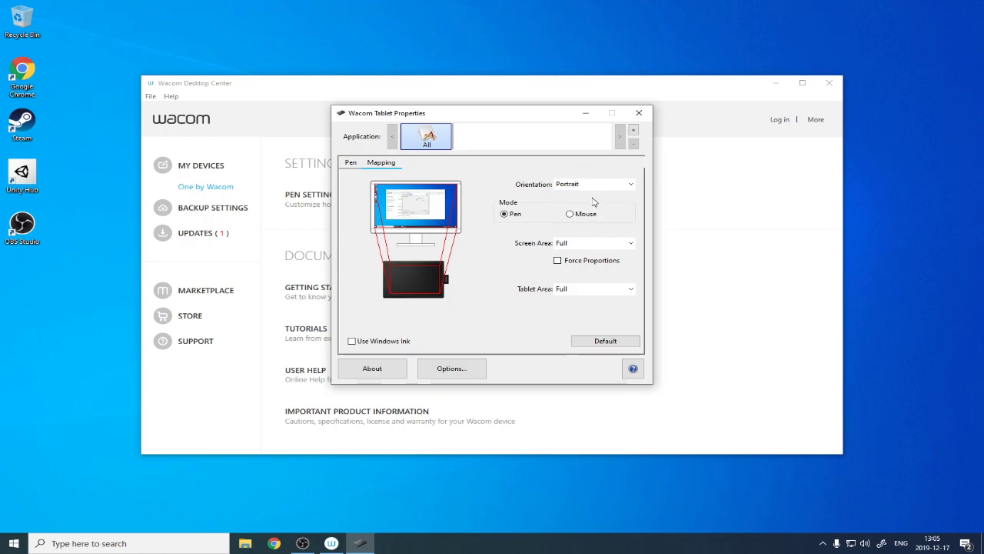
{"action": "left_click", "coordinate": [585, 210]}
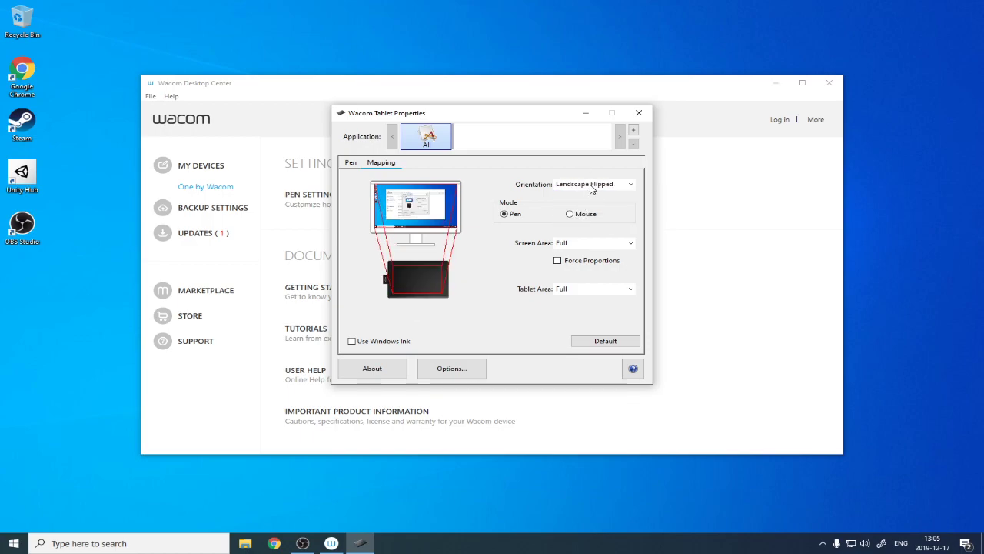
{"action": "left_click", "coordinate": [593, 187]}
{"action": "left_click", "coordinate": [594, 222]}
{"action": "left_click", "coordinate": [595, 188]}
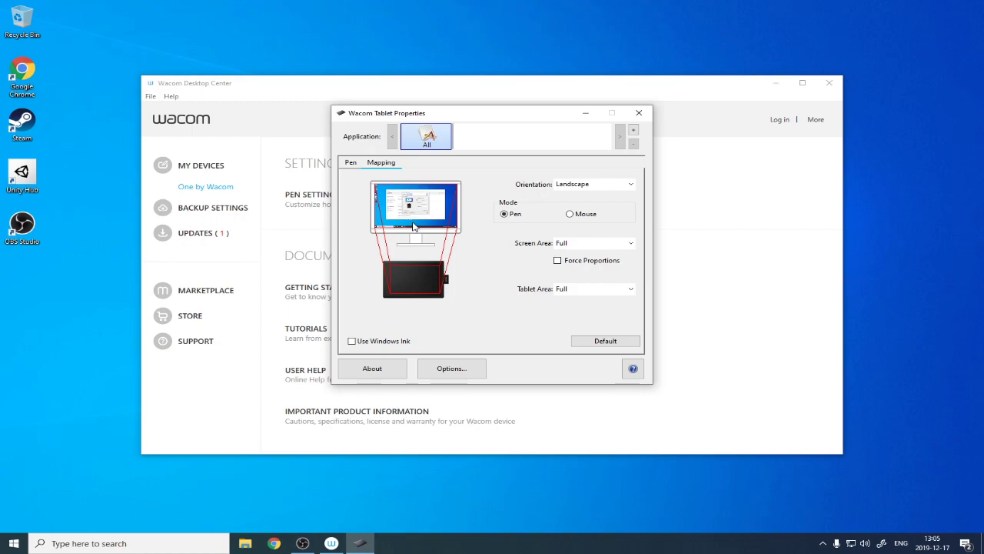
Turn off Force Proportions, cancel the Portion screen-area dialog, and close Tablet Properties.
{"action": "left_click", "coordinate": [563, 266]}
{"action": "left_click", "coordinate": [580, 245]}
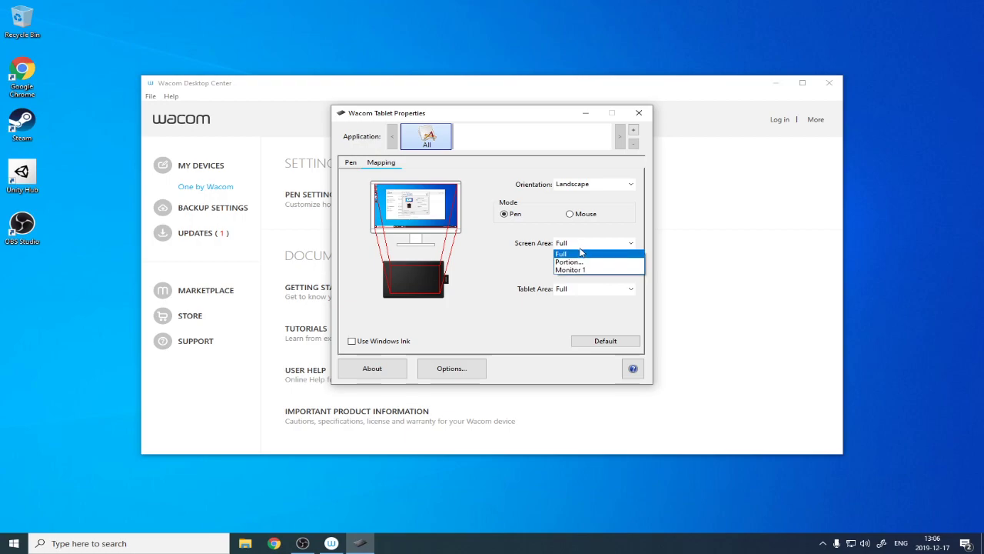
{"action": "left_click", "coordinate": [539, 257]}
{"action": "left_click", "coordinate": [585, 245]}
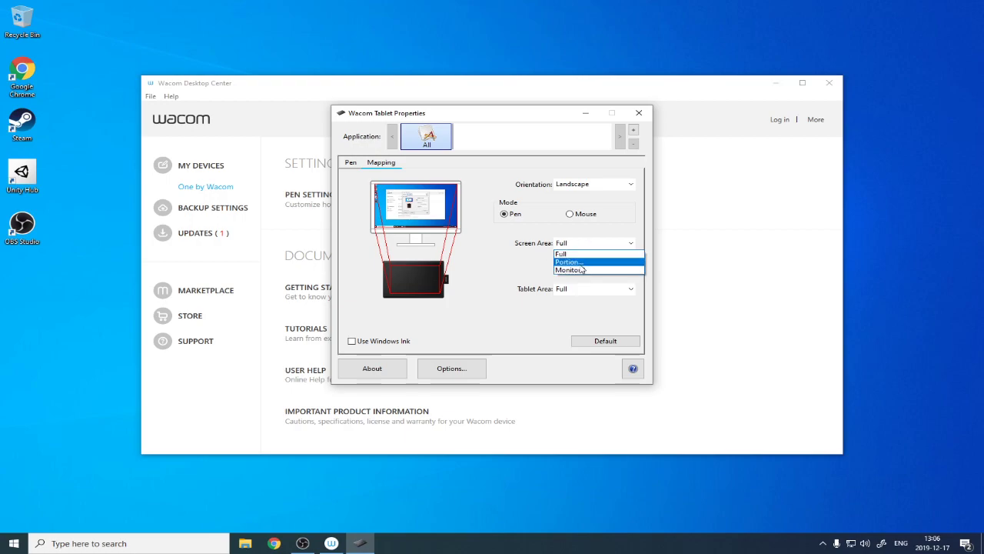
{"action": "left_click", "coordinate": [582, 263]}
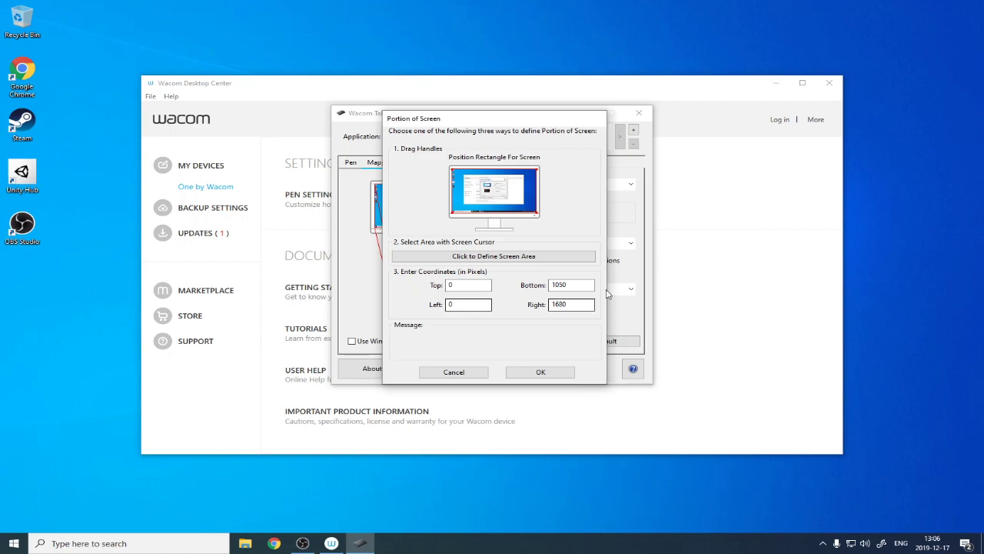
{"action": "left_click", "coordinate": [515, 368]}
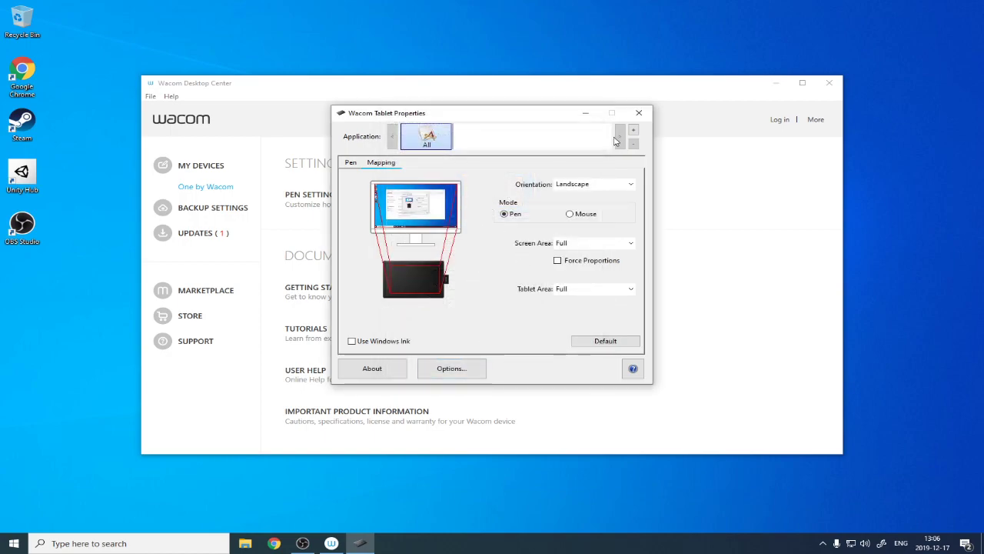
{"action": "left_click", "coordinate": [638, 113]}
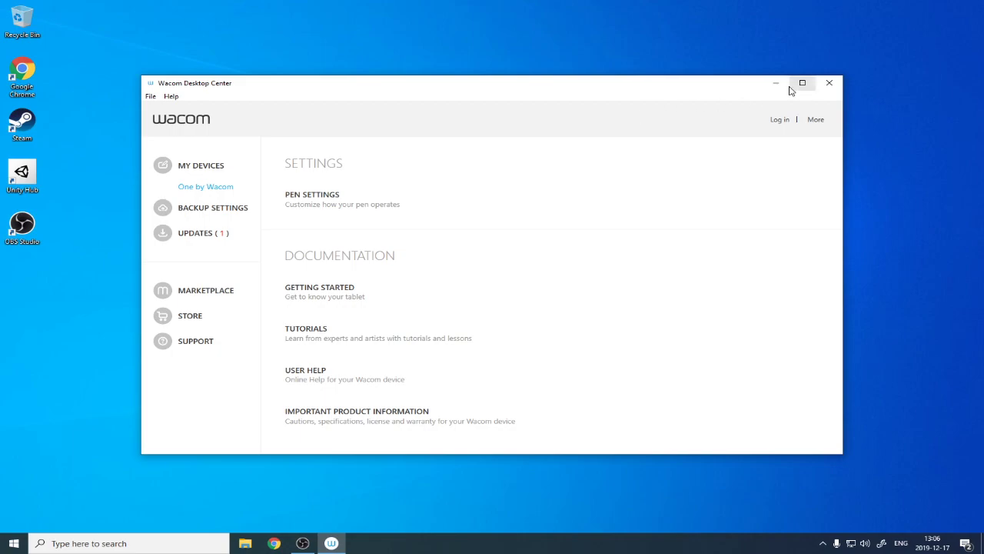
Close Desktop Center, open Control Panel via search, and view items as Large icons.
{"action": "left_click", "coordinate": [829, 83]}
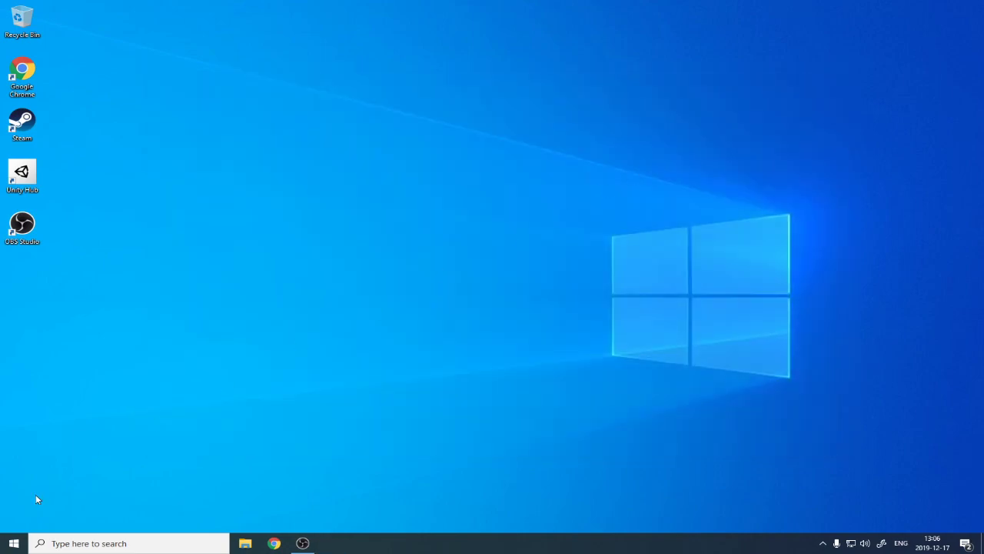
{"action": "left_click", "coordinate": [14, 543]}
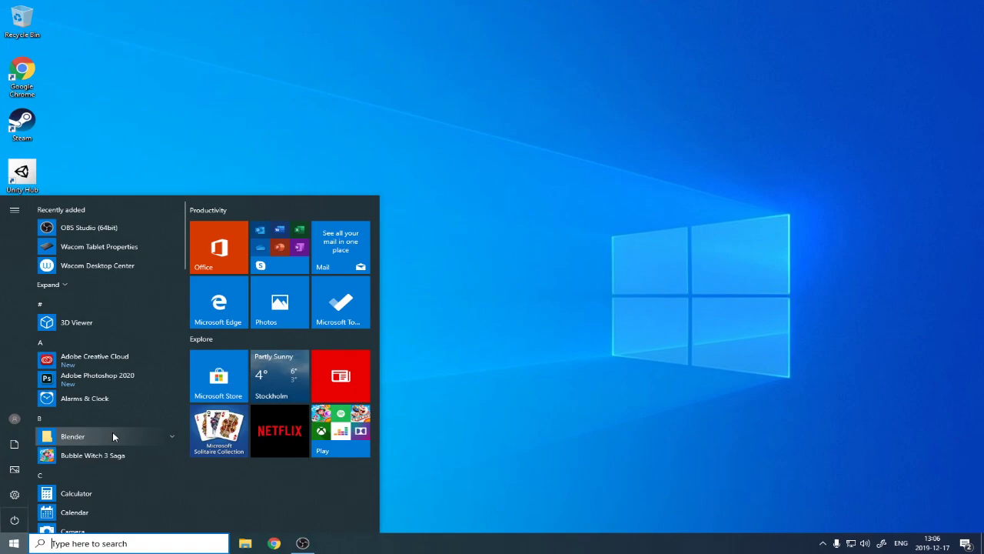
{"action": "type", "text": "Control"}
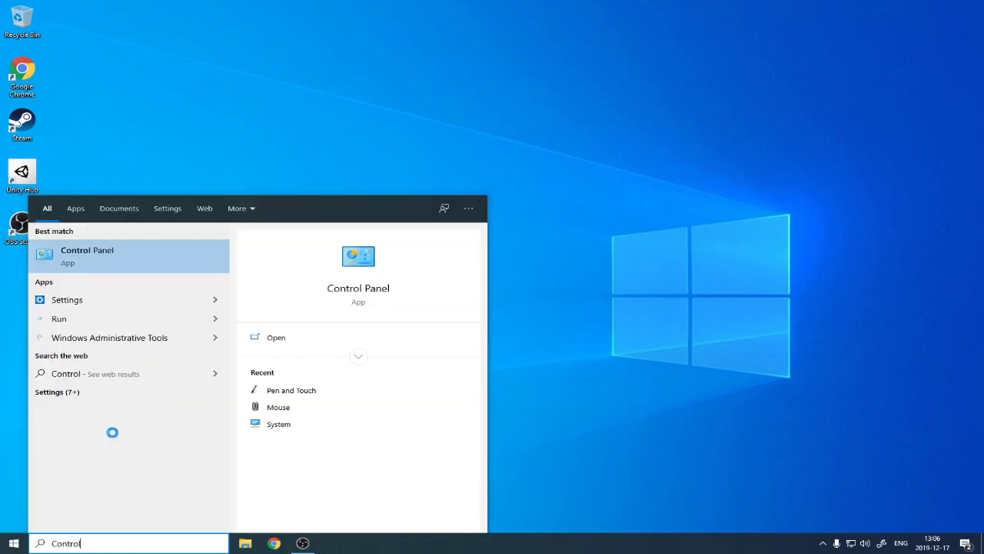
{"action": "key", "text": "Return"}
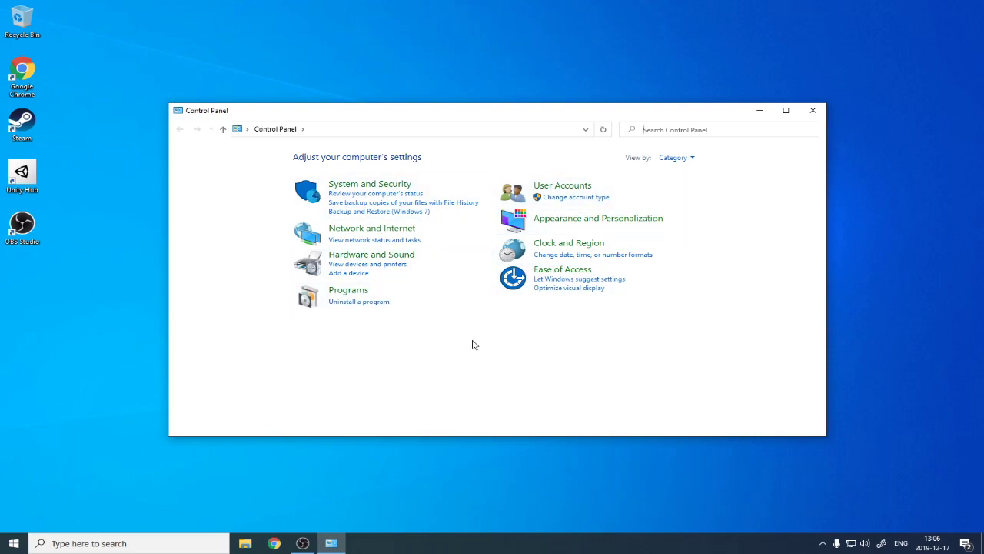
{"action": "left_click", "coordinate": [674, 159]}
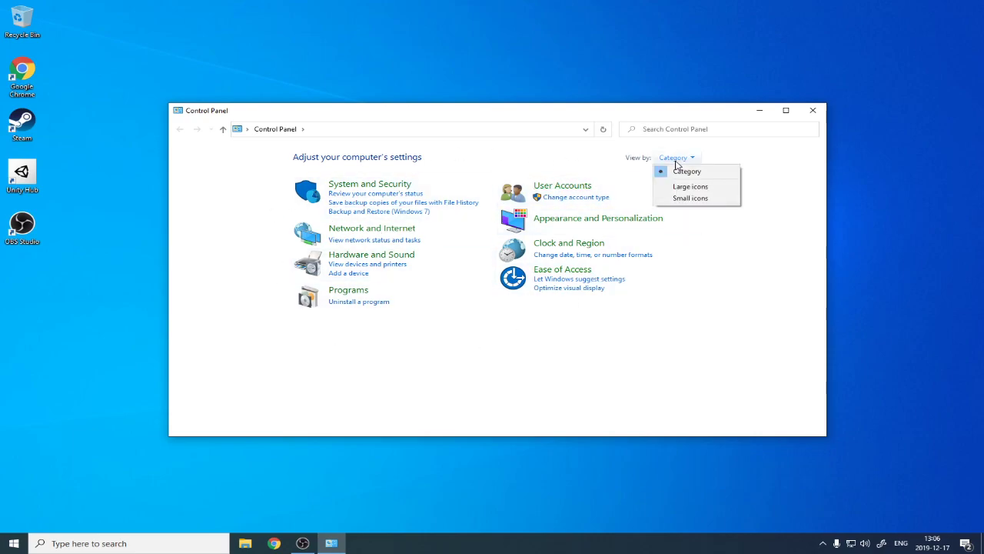
{"action": "left_click", "coordinate": [681, 189]}
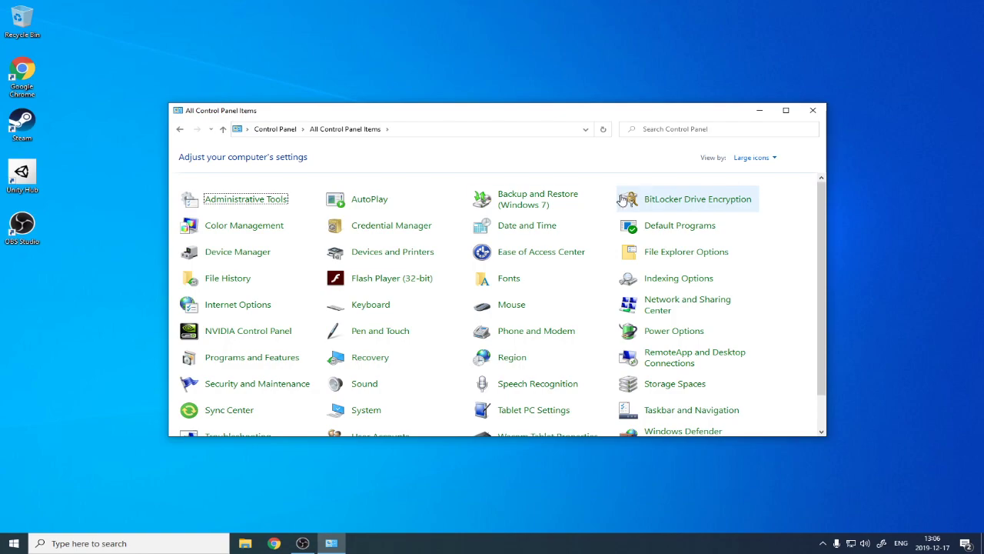
In Pen and Touch, disable press and hold for right-clicking and confirm with OK.
{"action": "left_click", "coordinate": [373, 334]}
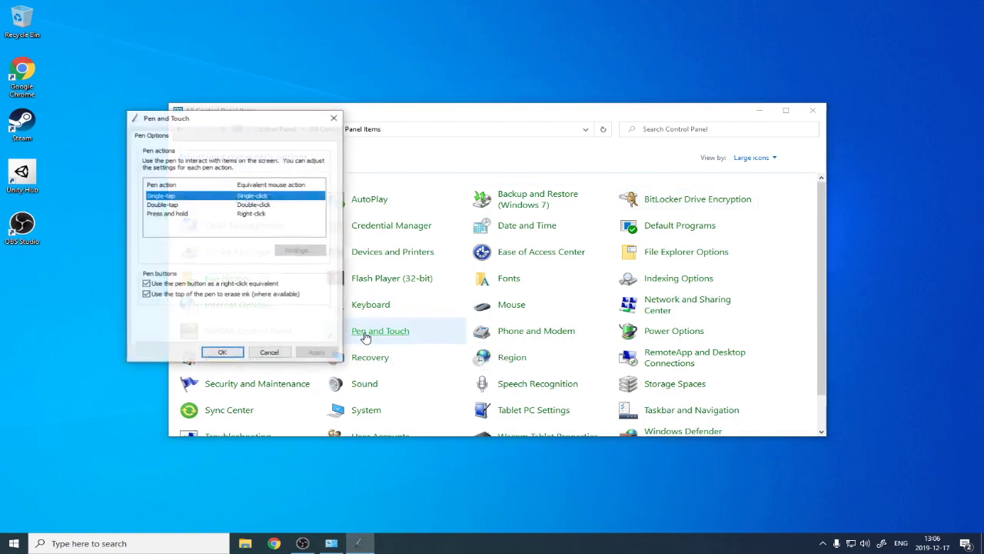
{"action": "left_click", "coordinate": [180, 215]}
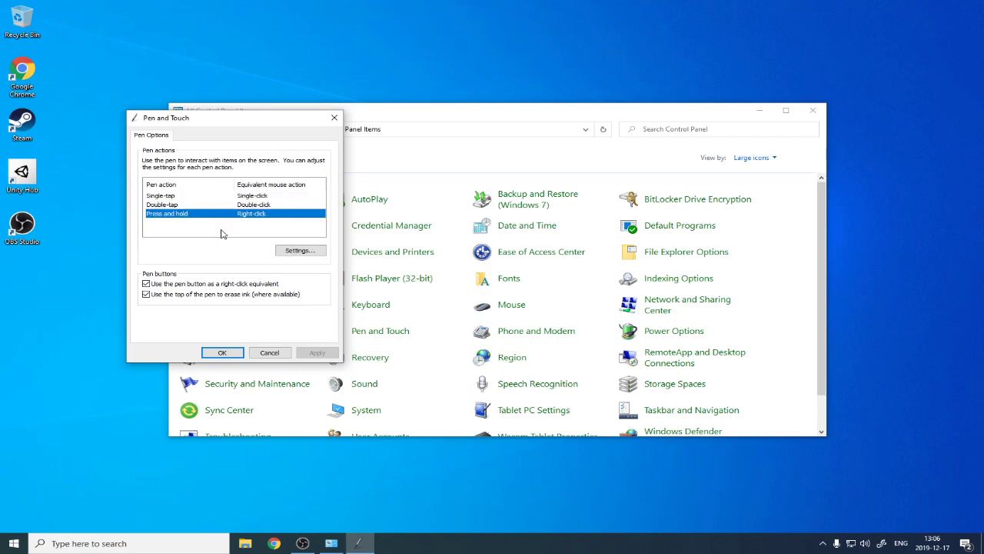
{"action": "left_click", "coordinate": [291, 254]}
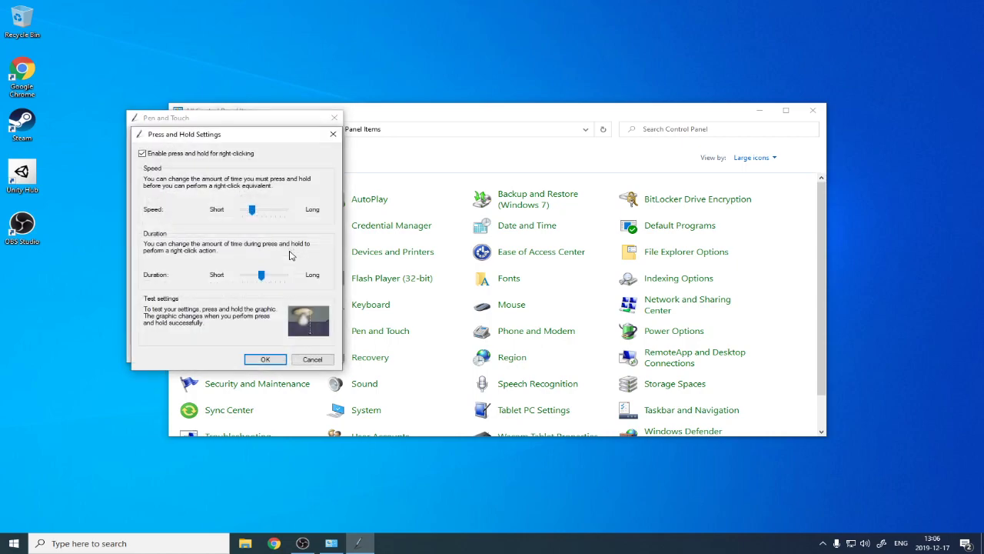
{"action": "left_click", "coordinate": [140, 153]}
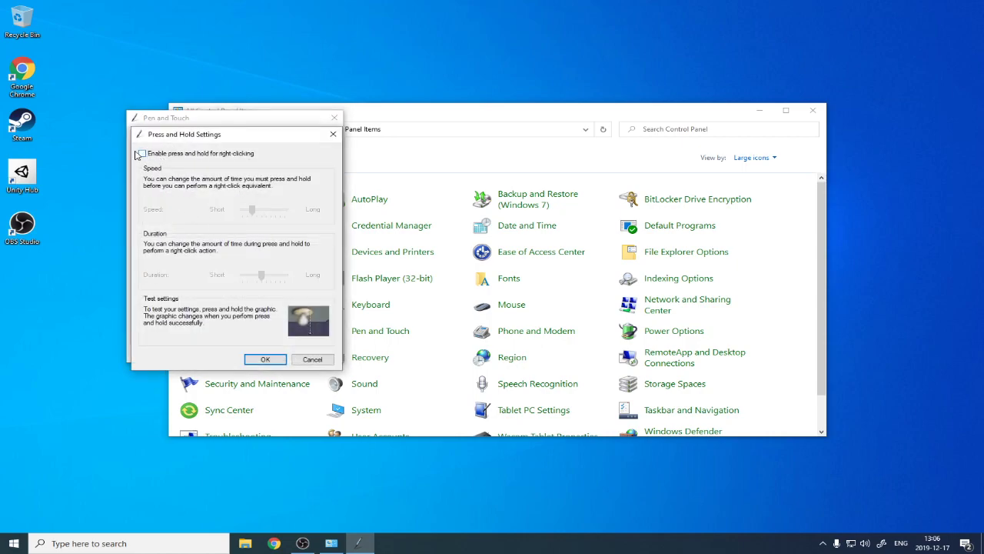
{"action": "left_click", "coordinate": [265, 360]}
{"action": "left_click", "coordinate": [226, 352]}
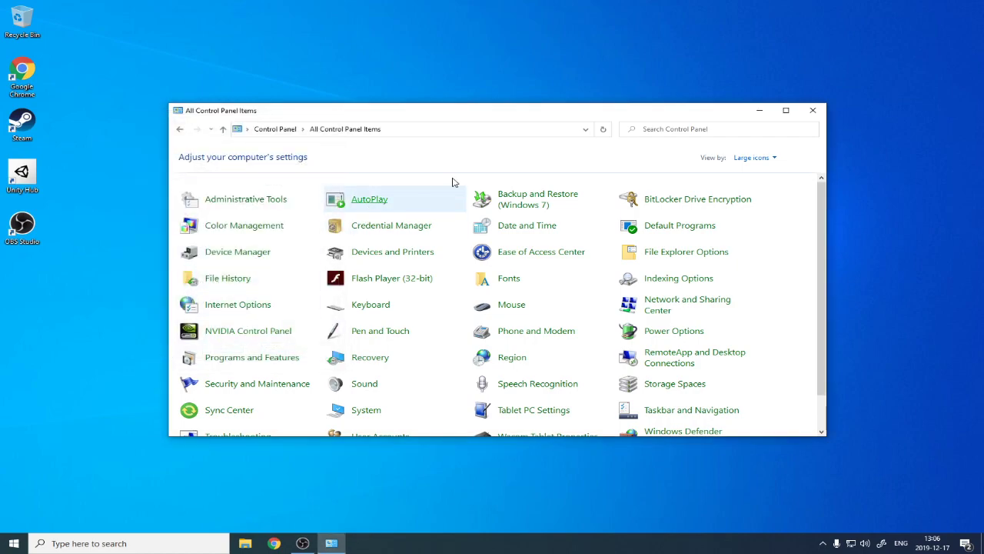
Close the Control Panel window, leaving the Windows search panel over the desktop.
{"action": "left_click", "coordinate": [803, 113]}
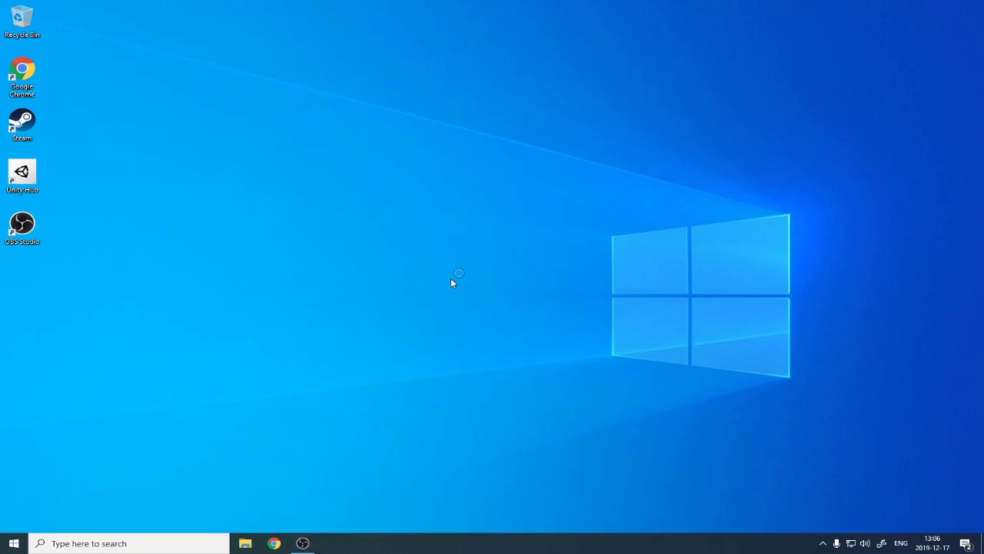
{"action": "left_click", "coordinate": [463, 200]}
{"action": "mouse_move", "coordinate": [361, 211]}
{"action": "left_mouse_down"}
{"action": "mouse_move", "coordinate": [335, 192]}
{"action": "mouse_move", "coordinate": [328, 231]}
{"action": "mouse_move", "coordinate": [364, 223]}
{"action": "mouse_move", "coordinate": [305, 208]}
{"action": "mouse_move", "coordinate": [328, 180]}
{"action": "mouse_move", "coordinate": [361, 174]}
{"action": "mouse_move", "coordinate": [308, 200]}
{"action": "mouse_move", "coordinate": [335, 219]}
{"action": "left_mouse_up"}
Open the Pen & Windows Ink settings by searching 'Pen' and move the window left.
{"action": "left_click", "coordinate": [117, 545]}
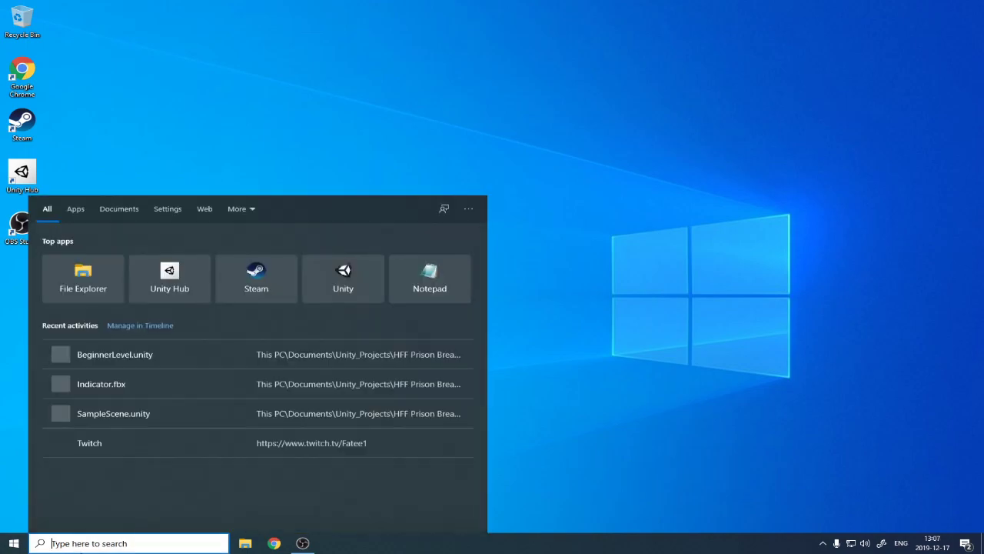
{"action": "type", "text": "Pen"}
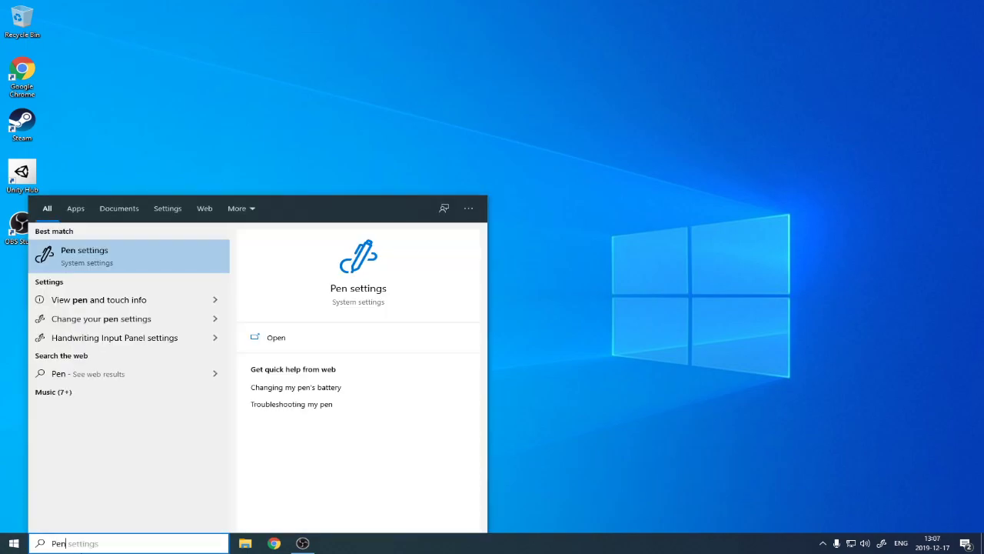
{"action": "key", "text": "Return"}
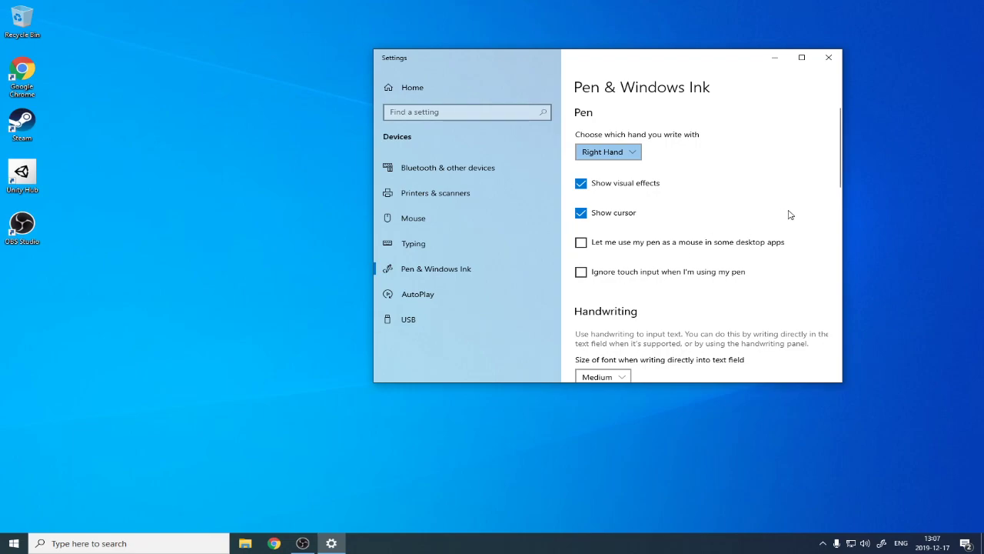
{"action": "left_click_drag", "start_coordinate": [624, 69], "coordinate": [396, 62]}
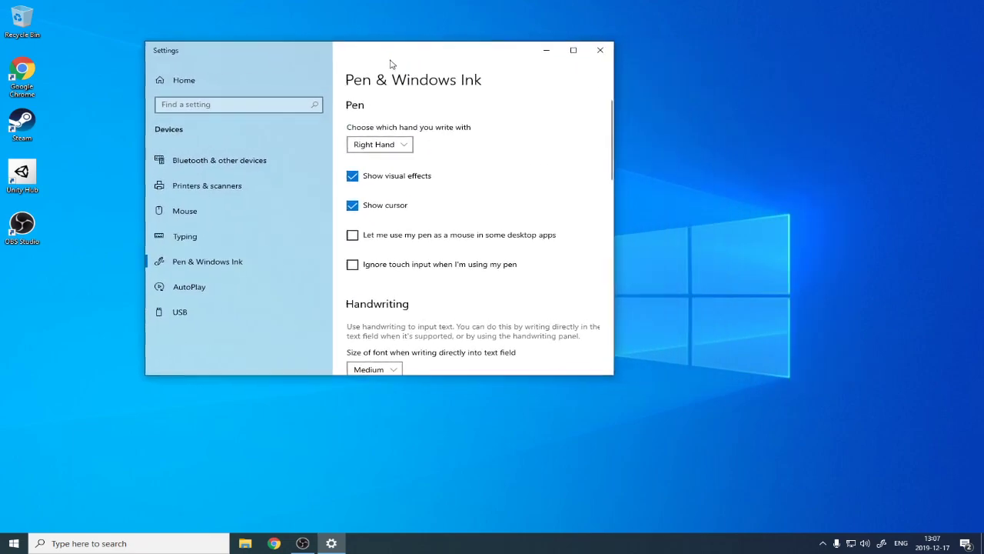
Uncheck Show visual effects and Show cursor so both pen options end up off.
{"action": "left_click", "coordinate": [369, 179]}
{"action": "left_click", "coordinate": [673, 188]}
{"action": "left_click", "coordinate": [353, 205]}
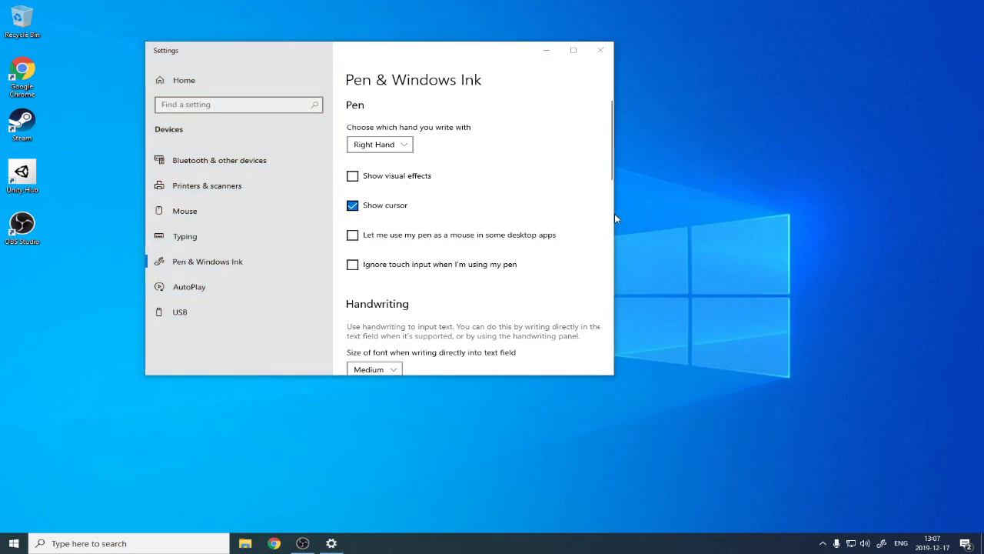
{"action": "left_click", "coordinate": [659, 191]}
{"action": "left_click", "coordinate": [352, 176]}
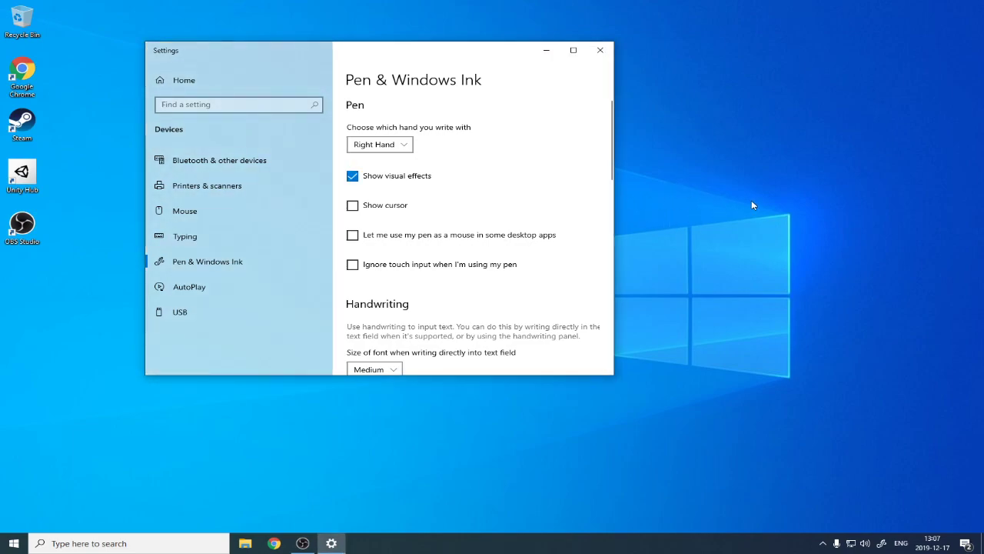
{"action": "key", "text": "space"}
{"action": "left_click", "coordinate": [352, 176]}
{"action": "key", "text": "space"}
{"action": "left_click", "coordinate": [732, 227]}
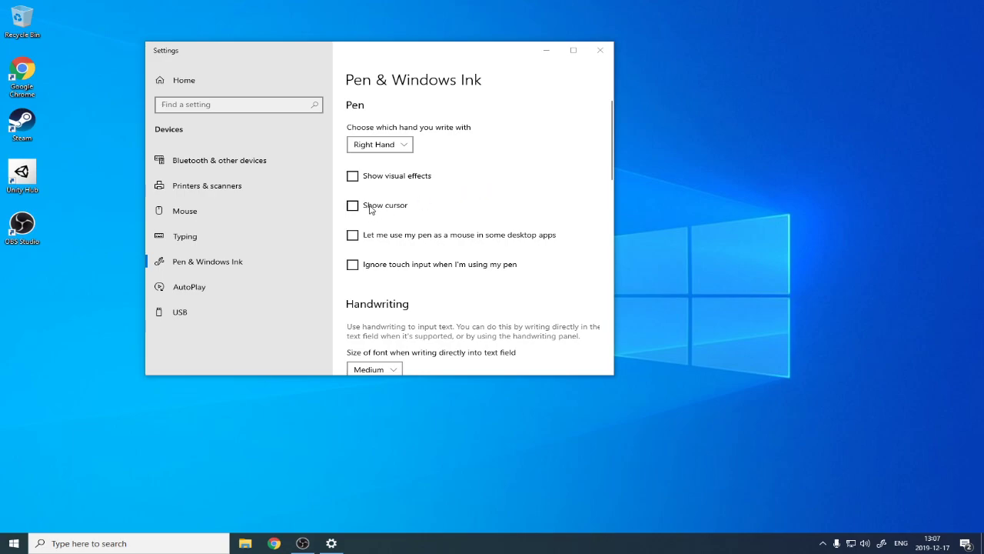
Review the Pen & Windows Ink page down and back up, then close Windows Settings.
{"action": "scroll", "coordinate": [542, 208], "scroll_direction": "down", "scroll_amount": 4}
{"action": "scroll", "coordinate": [542, 207], "scroll_direction": "down", "scroll_amount": 5}
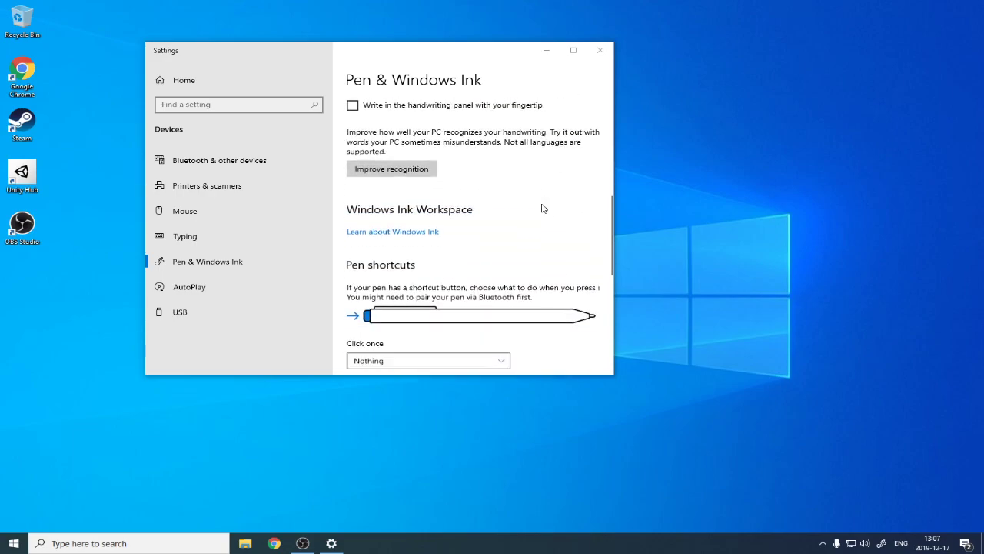
{"action": "scroll", "coordinate": [523, 209], "scroll_direction": "down", "scroll_amount": 4}
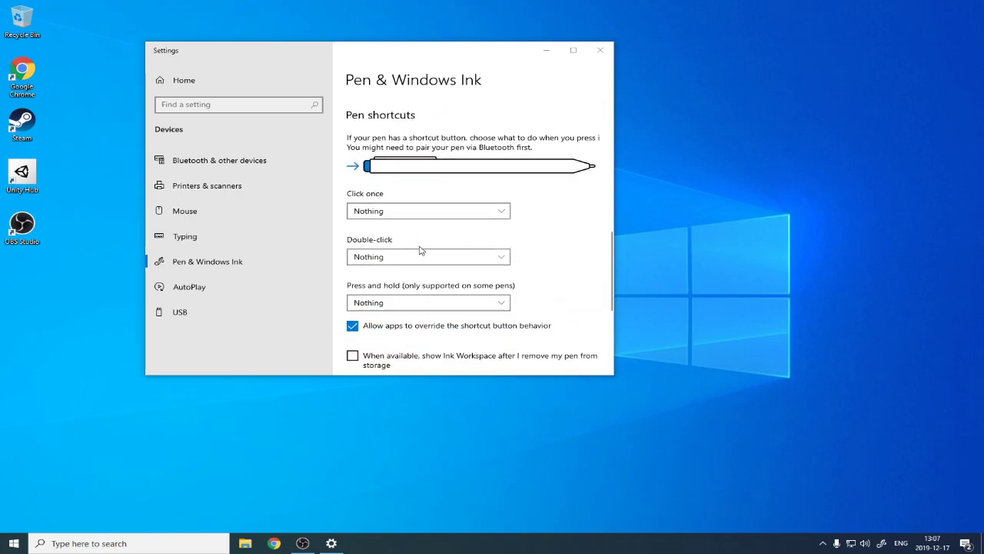
{"action": "scroll", "coordinate": [411, 281], "scroll_direction": "down", "scroll_amount": 1}
{"action": "scroll", "coordinate": [431, 289], "scroll_direction": "down", "scroll_amount": 2}
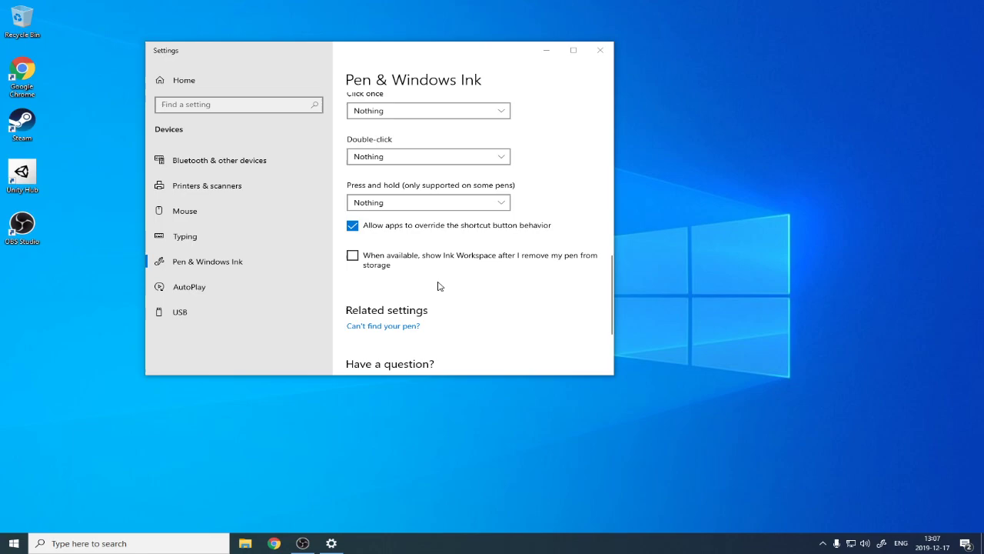
{"action": "scroll", "coordinate": [527, 300], "scroll_direction": "down", "scroll_amount": 2}
{"action": "scroll", "coordinate": [531, 305], "scroll_direction": "down", "scroll_amount": 1}
{"action": "scroll", "coordinate": [516, 292], "scroll_direction": "up", "scroll_amount": 10}
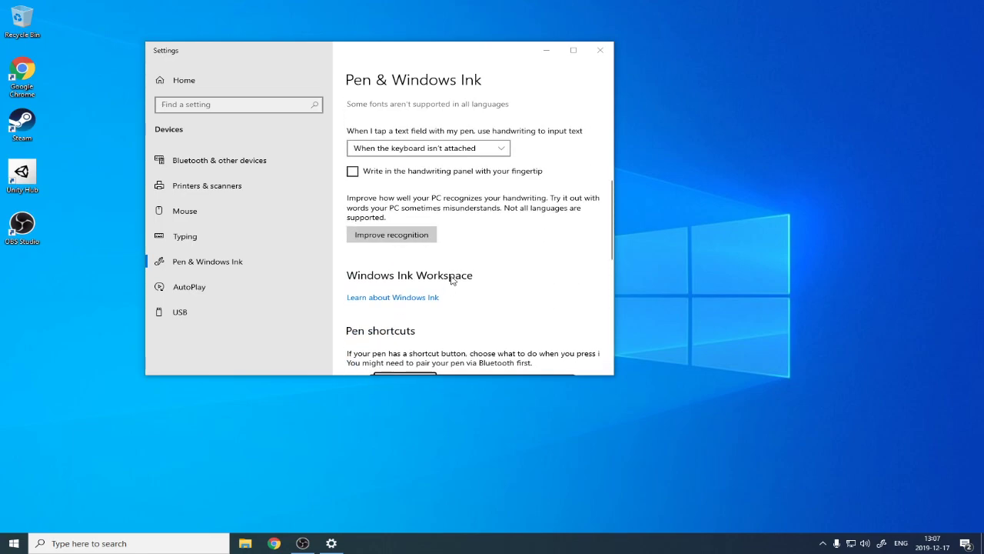
{"action": "scroll", "coordinate": [461, 299], "scroll_direction": "up", "scroll_amount": 2}
{"action": "scroll", "coordinate": [468, 279], "scroll_direction": "up", "scroll_amount": 3}
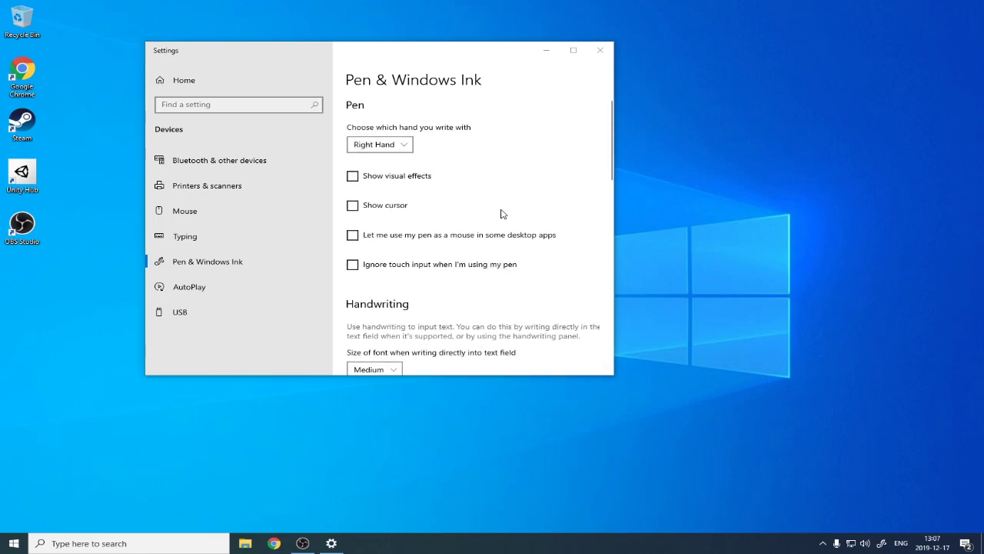
{"action": "left_click", "coordinate": [594, 55]}
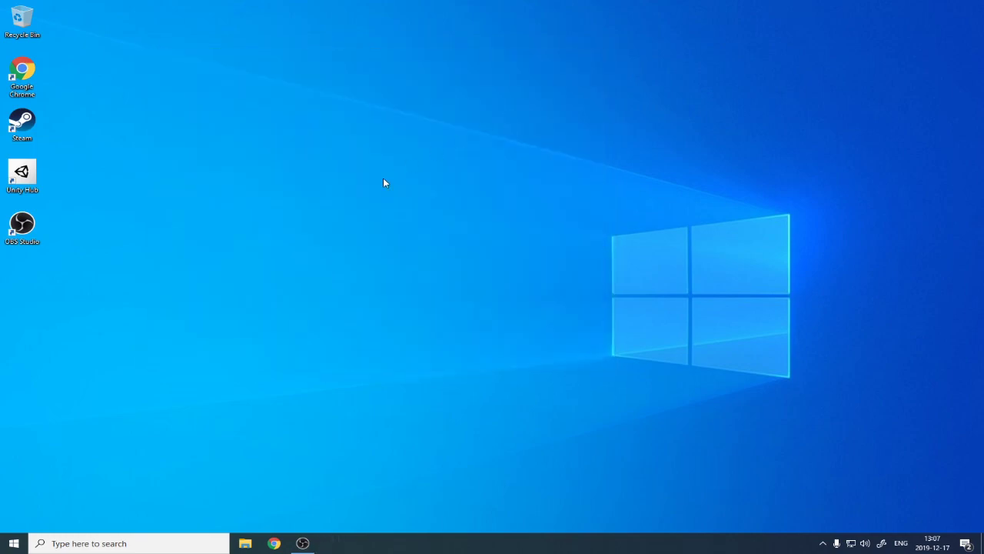